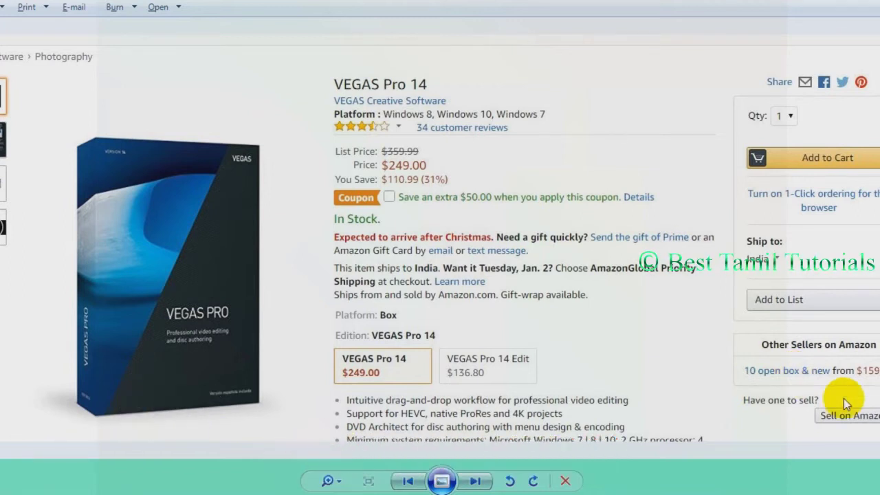
Page through the VEGAS Pro 15 Suite screenshot and the $898-to-rupees conversion screenshot.
key(Right)
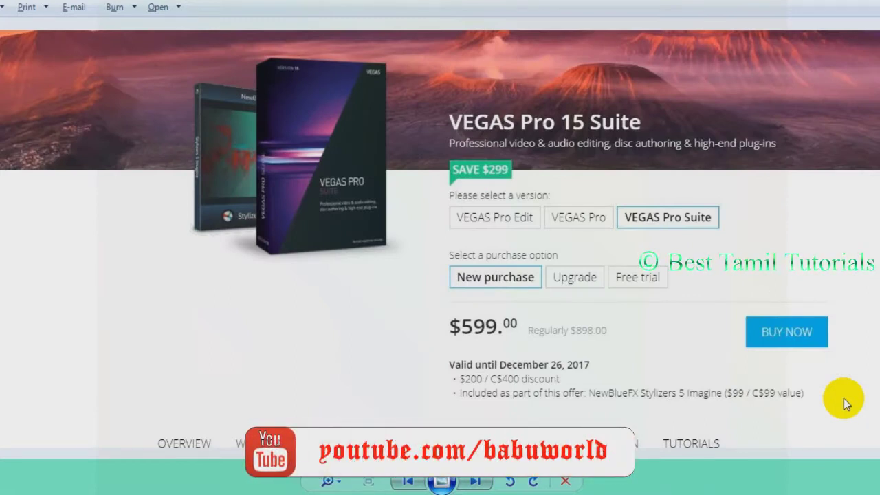
key(Right)
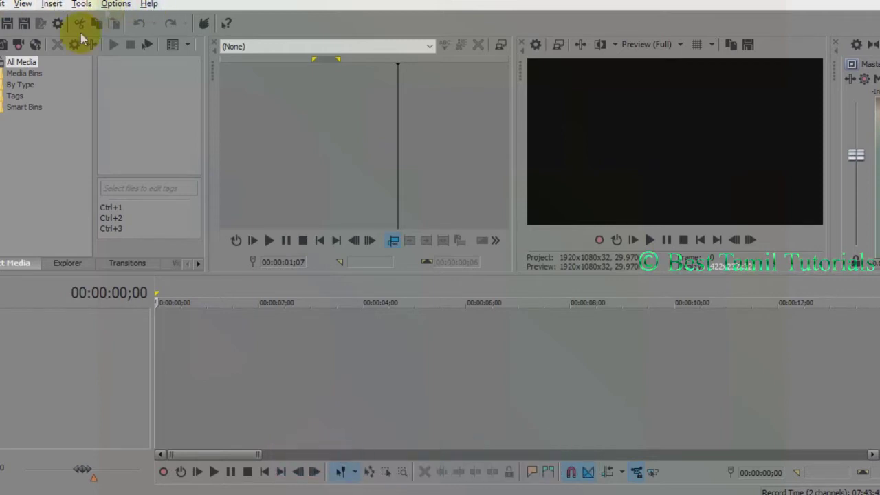
Switch between Explorer and Project Media, then browse transitions from Cross Effect to Page Peel.
click(62, 263)
click(17, 263)
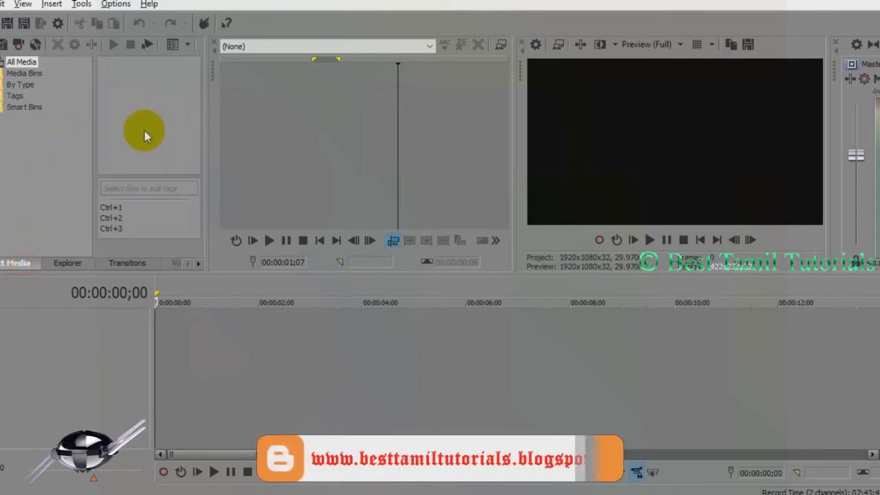
click(67, 263)
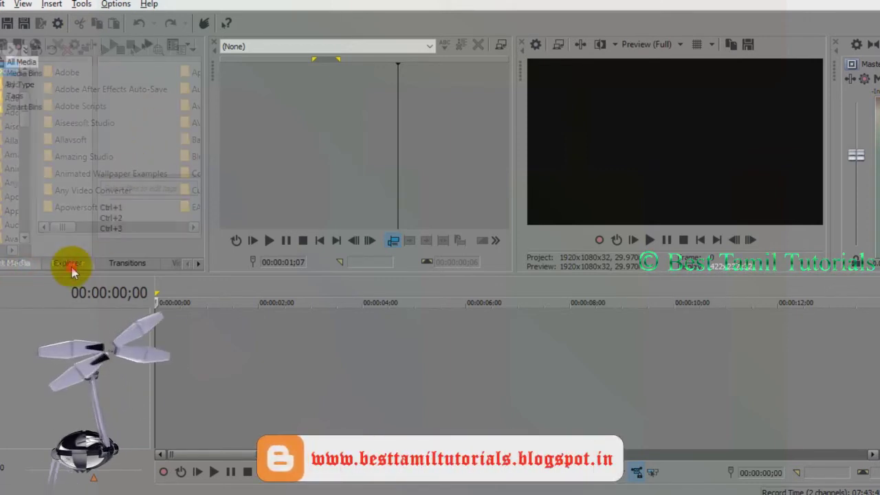
click(127, 262)
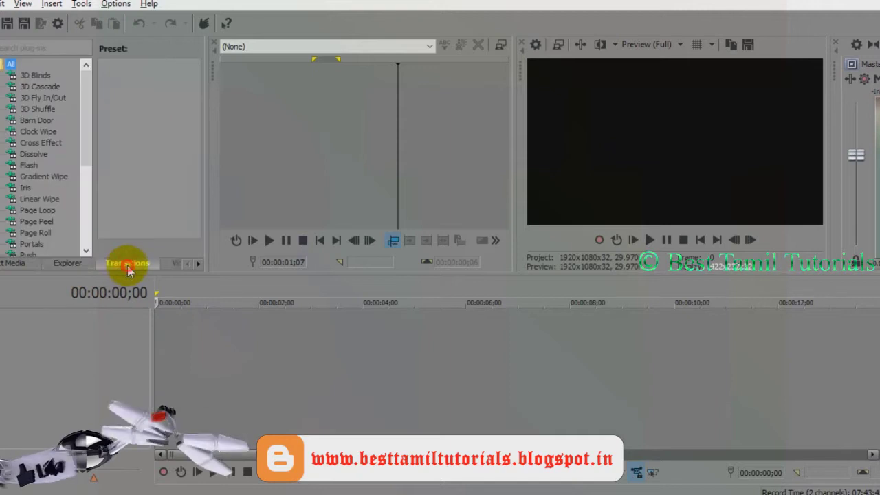
click(41, 142)
click(41, 154)
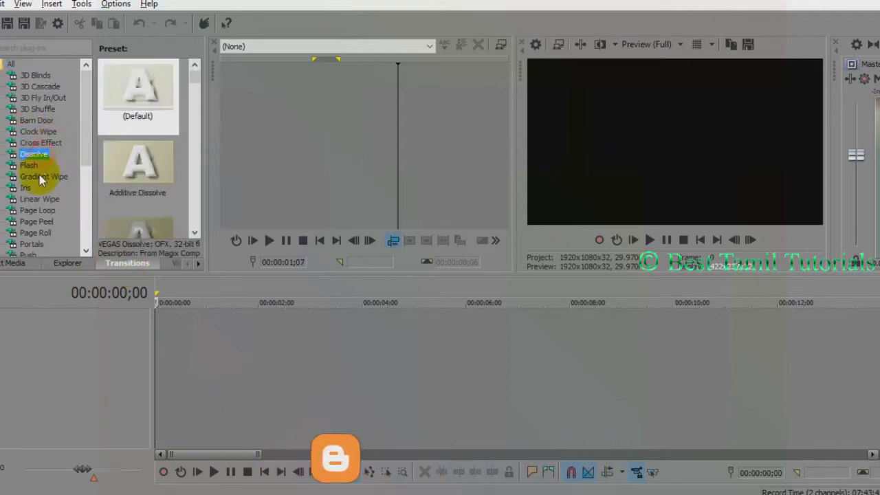
click(39, 177)
click(37, 210)
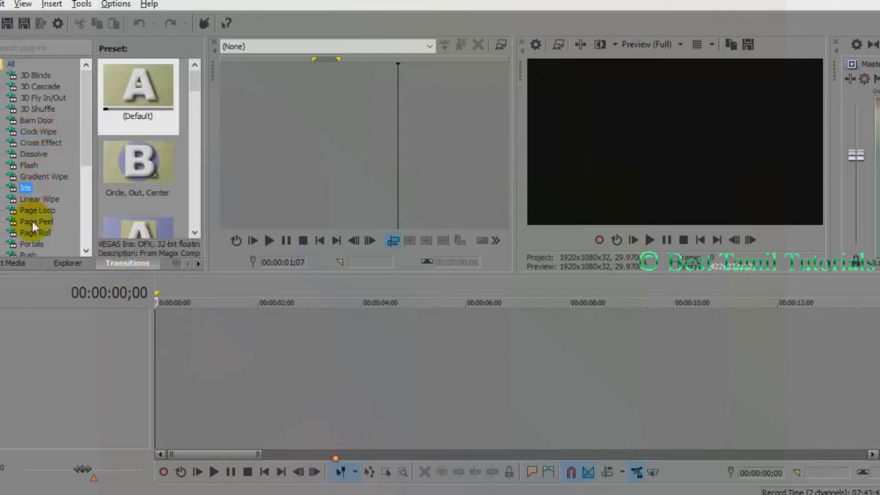
Preview Chroma Keyer and Color Corrector video effects, end on Channel Blend, playhead near 2 seconds.
click(173, 263)
click(28, 133)
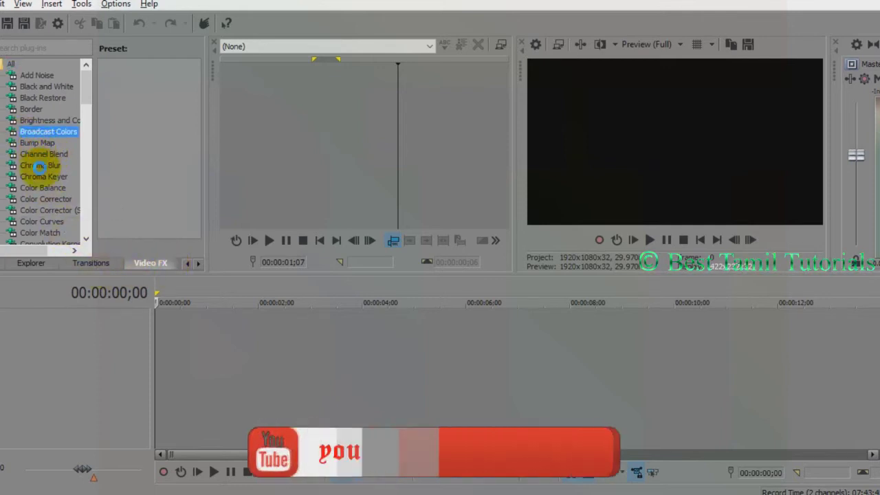
click(40, 177)
click(26, 199)
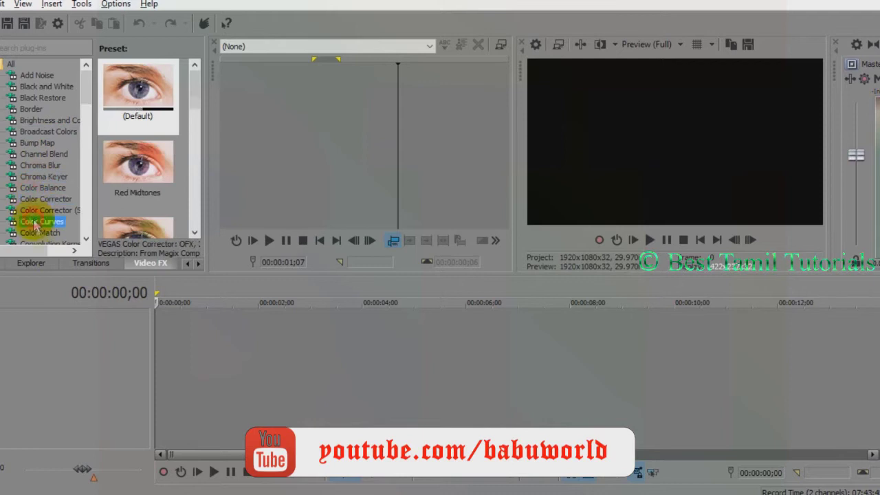
click(44, 154)
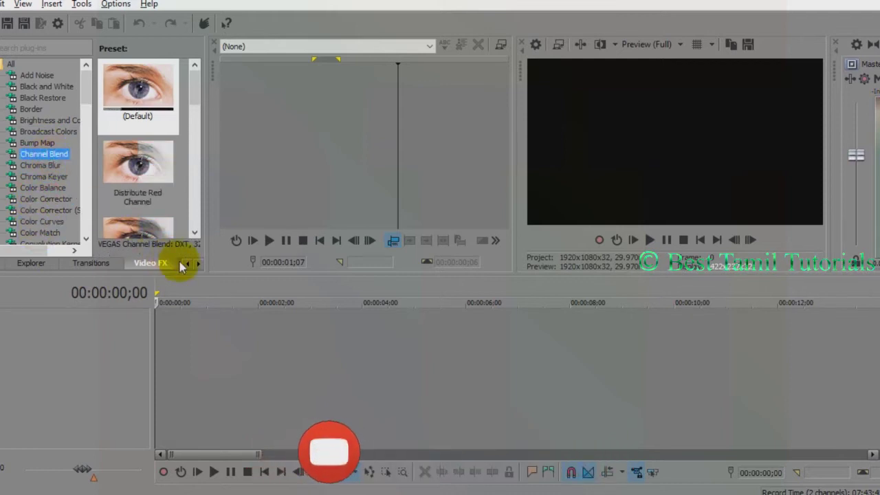
click(288, 353)
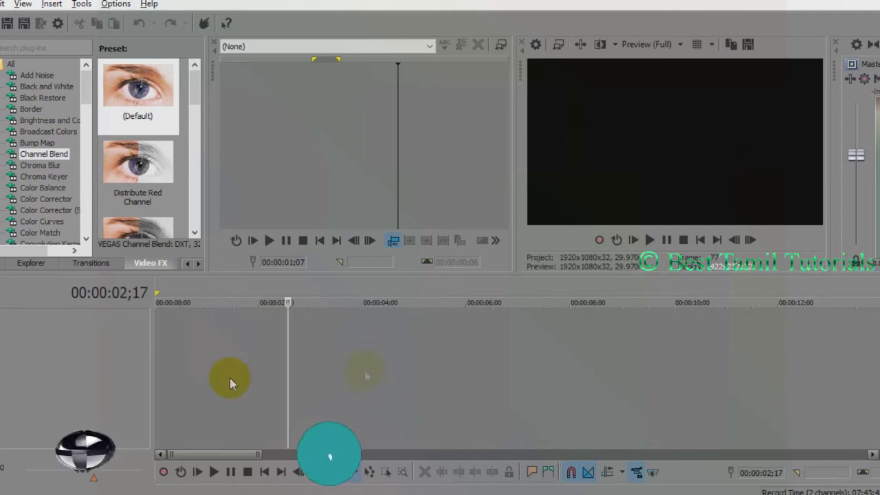
Insert audio and video tracks from the track-header menu, leaving two video tracks above an audio track.
right_click(83, 377)
click(124, 400)
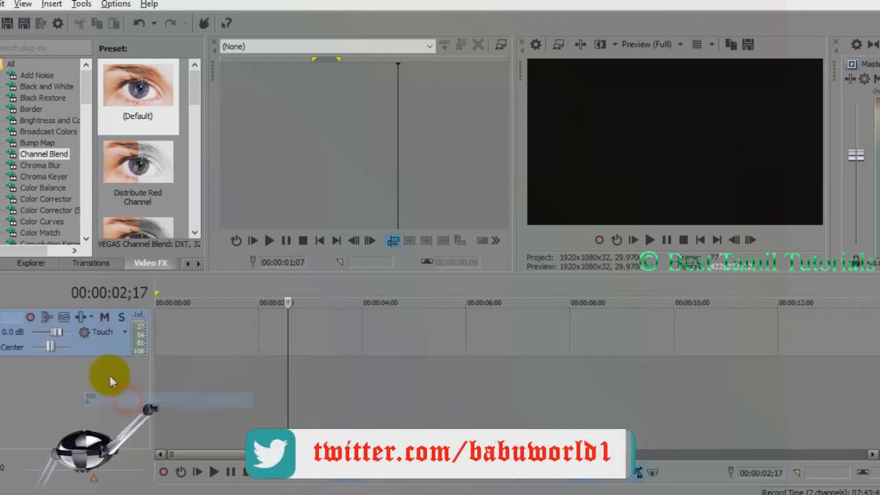
click(129, 415)
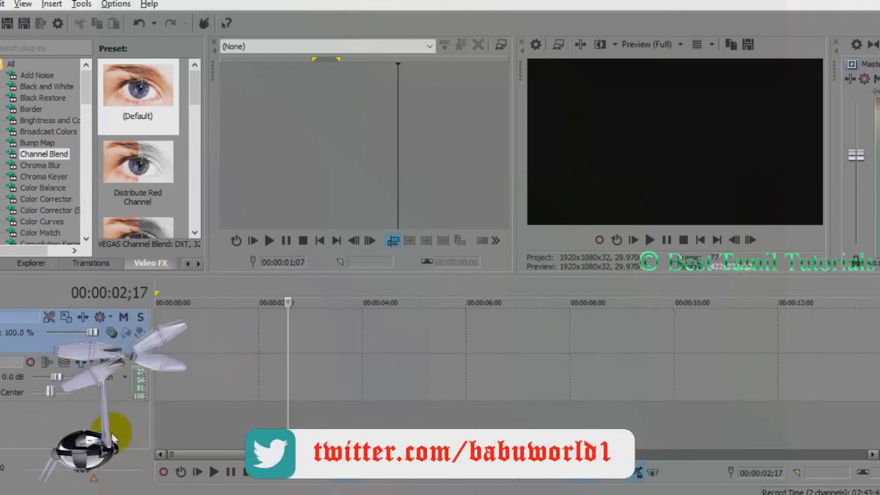
right_click(114, 362)
click(158, 385)
right_click(107, 429)
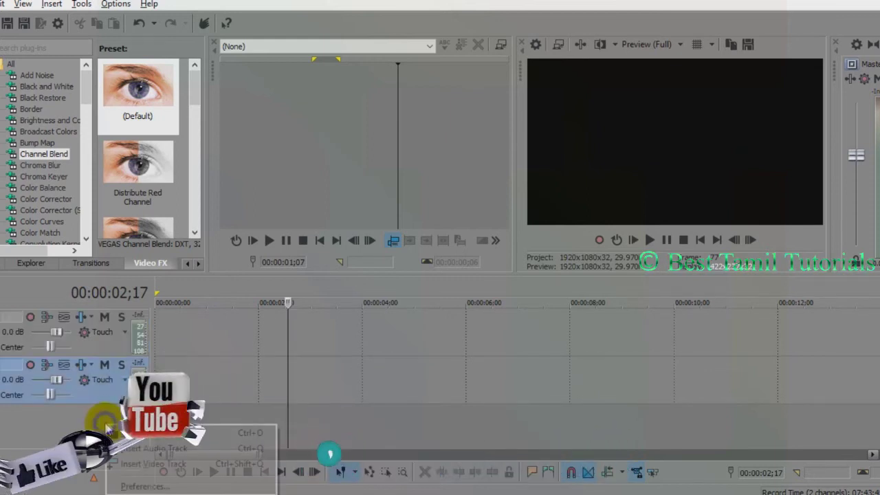
click(143, 465)
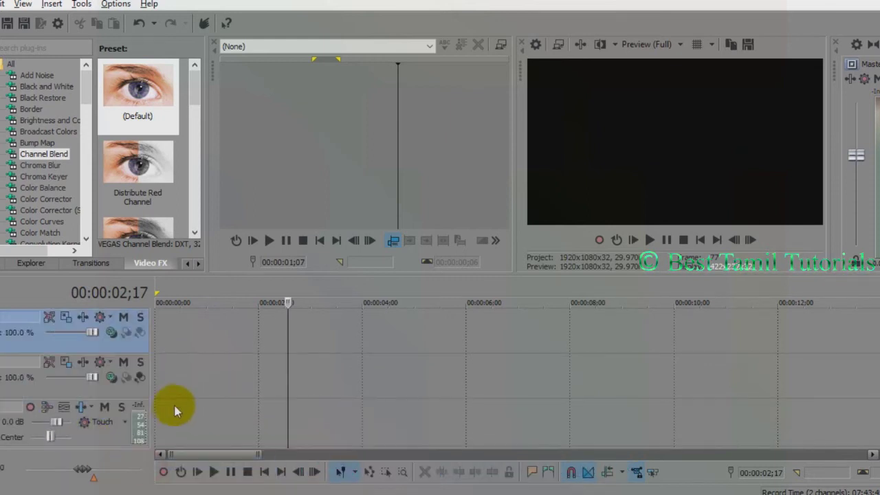
scroll(176, 406, down, 5)
scroll(175, 407, up, 5)
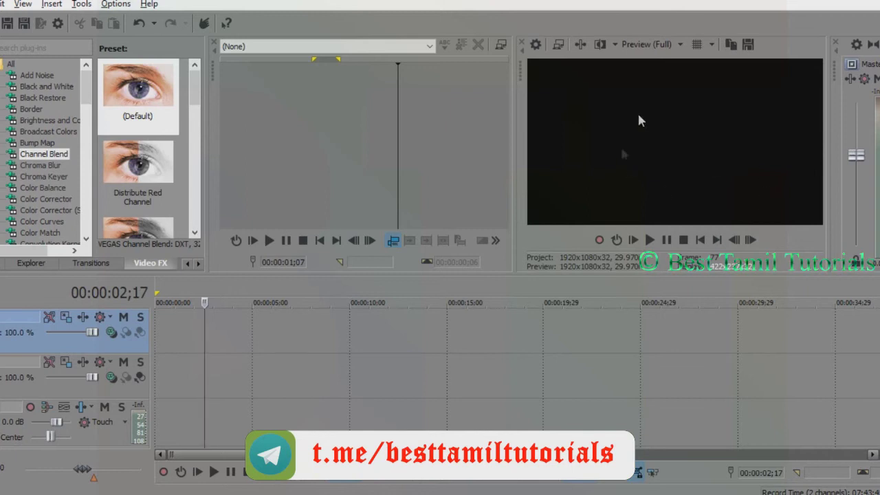
click(646, 44)
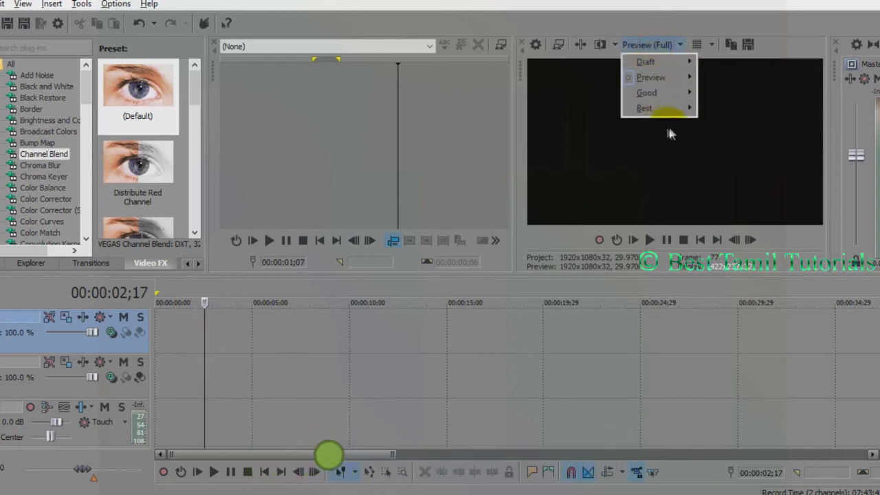
click(692, 2)
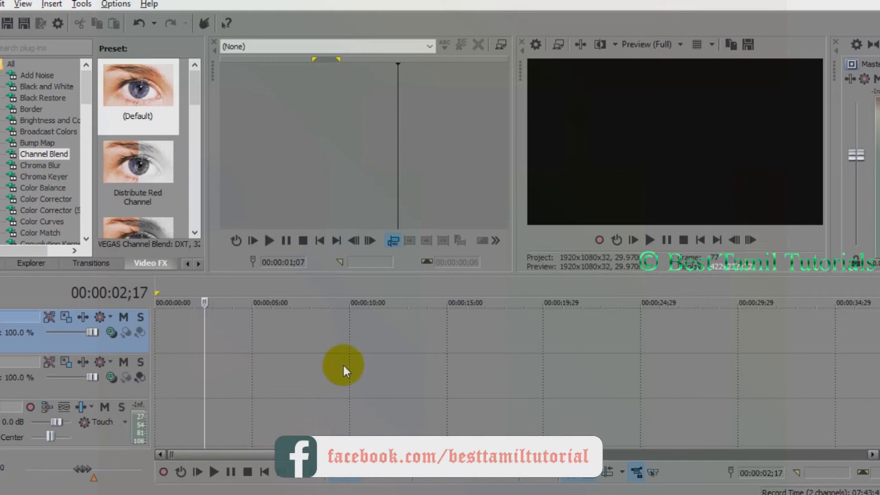
scroll(342, 365, down, 5)
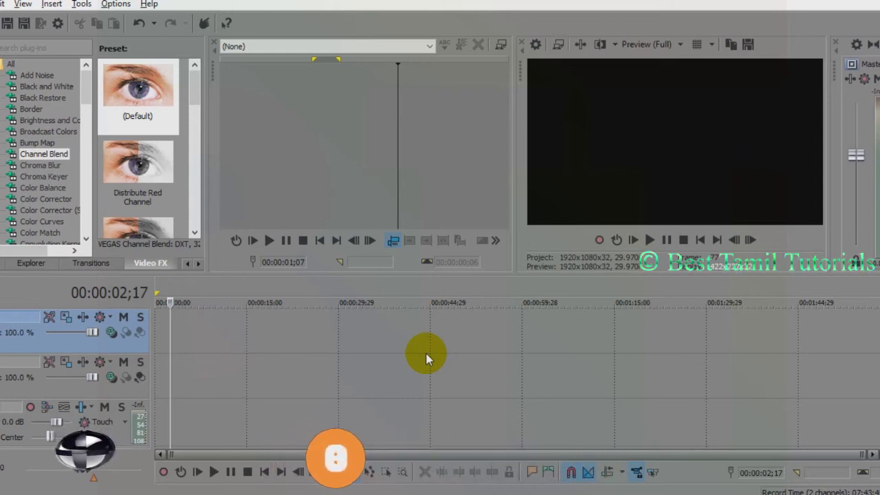
click(4, 4)
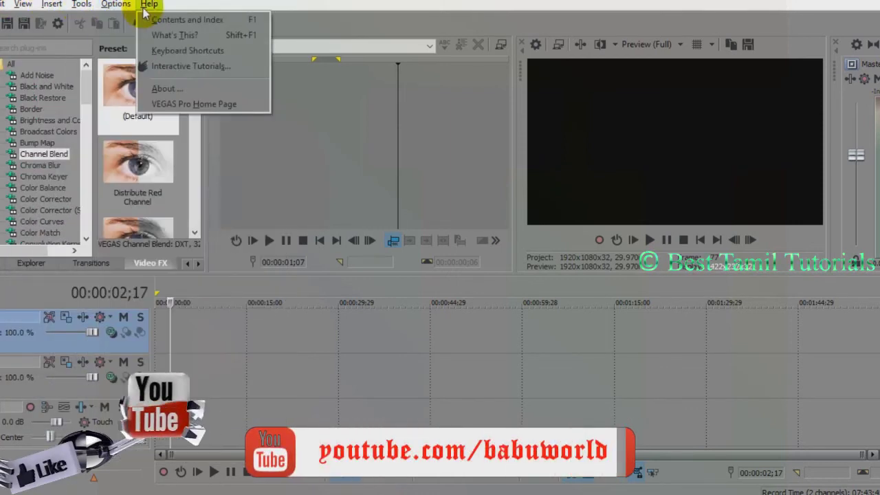
click(353, 117)
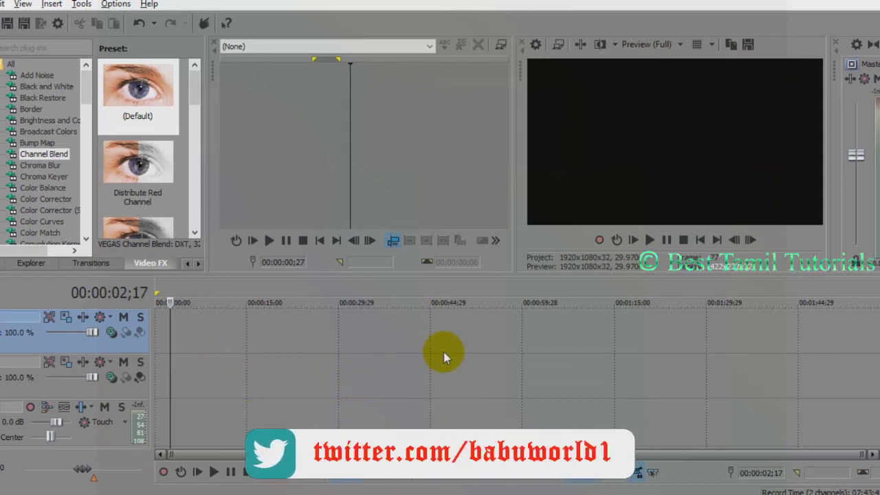
Move the playhead to about 00:00:50;15, then preview Black and White and Color Corrector (Secondary) effects.
click(464, 343)
click(29, 86)
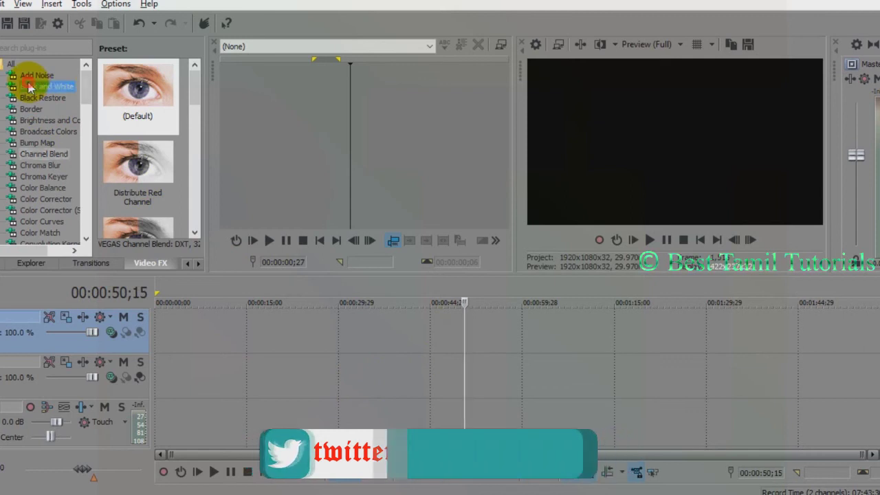
click(41, 211)
scroll(41, 213, down, 4)
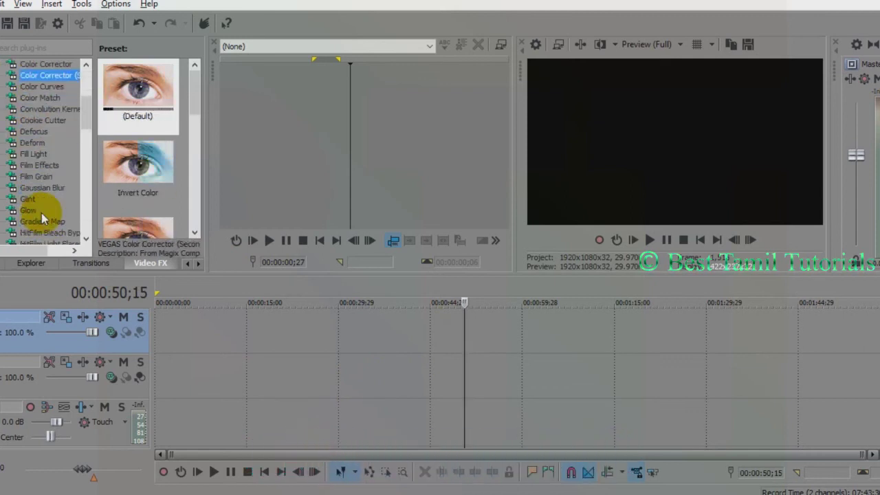
click(43, 188)
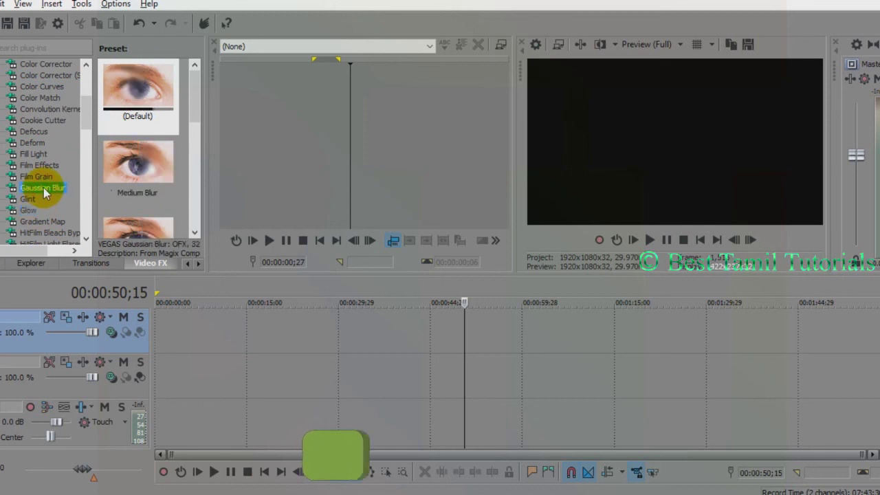